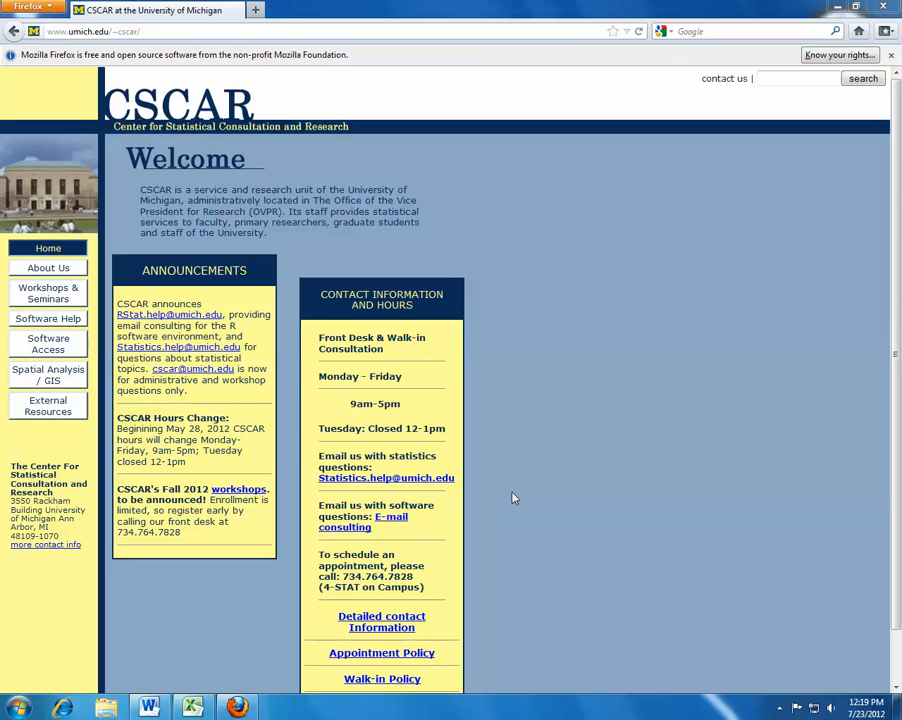
Switch to the iris workbook in Excel and select its header row of variable names
{"action": "left_click", "coordinate": [193, 708]}
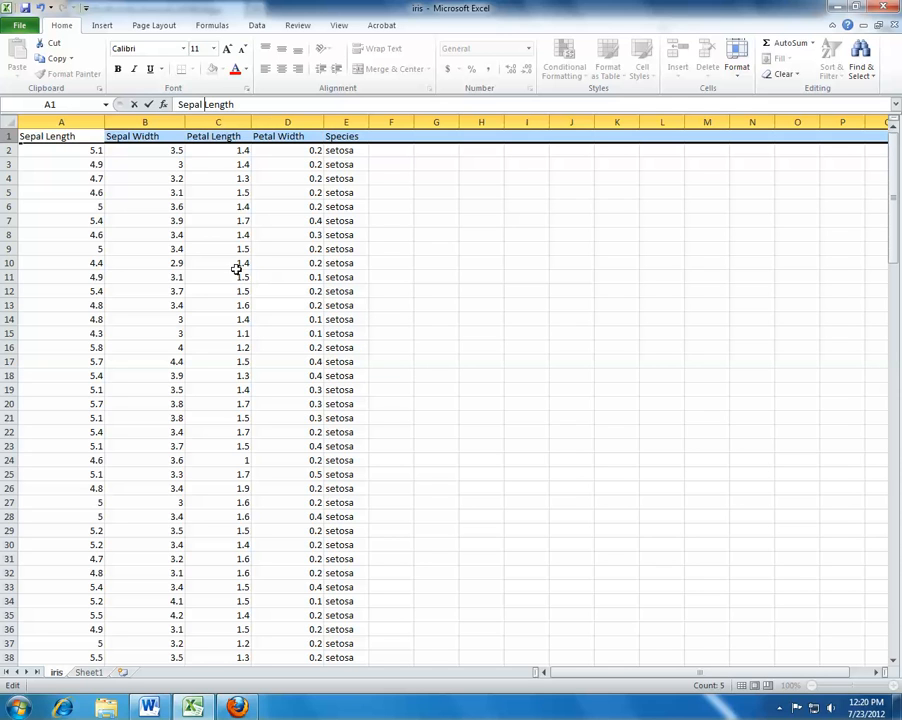
{"action": "left_click", "coordinate": [6, 136]}
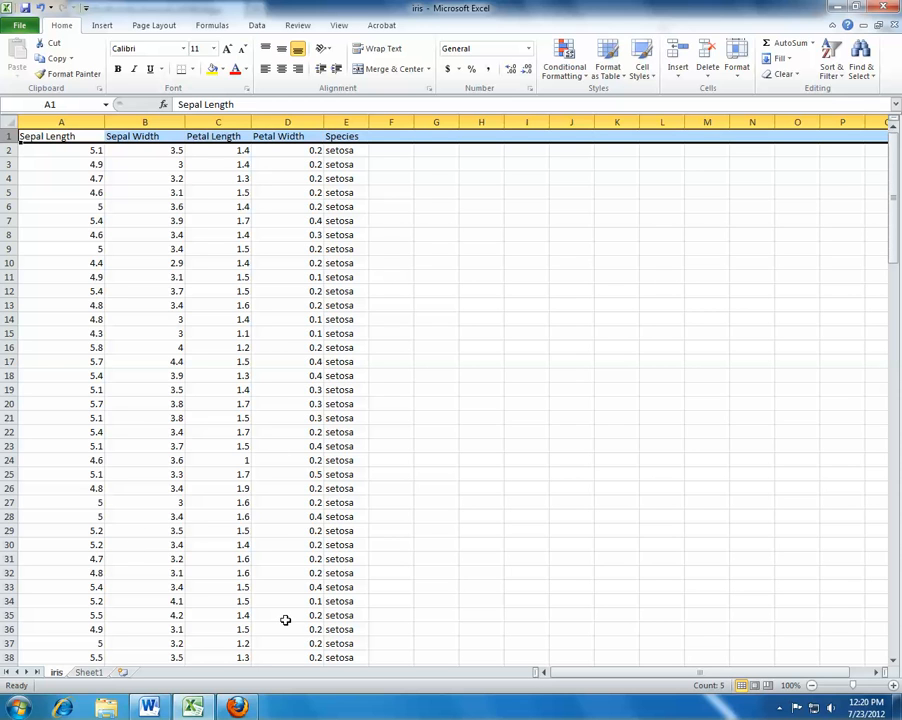
Search the installed programs for spss, launch IBM SPSS Statistics 19 and dismiss its startup dialog
{"action": "left_click", "coordinate": [17, 710]}
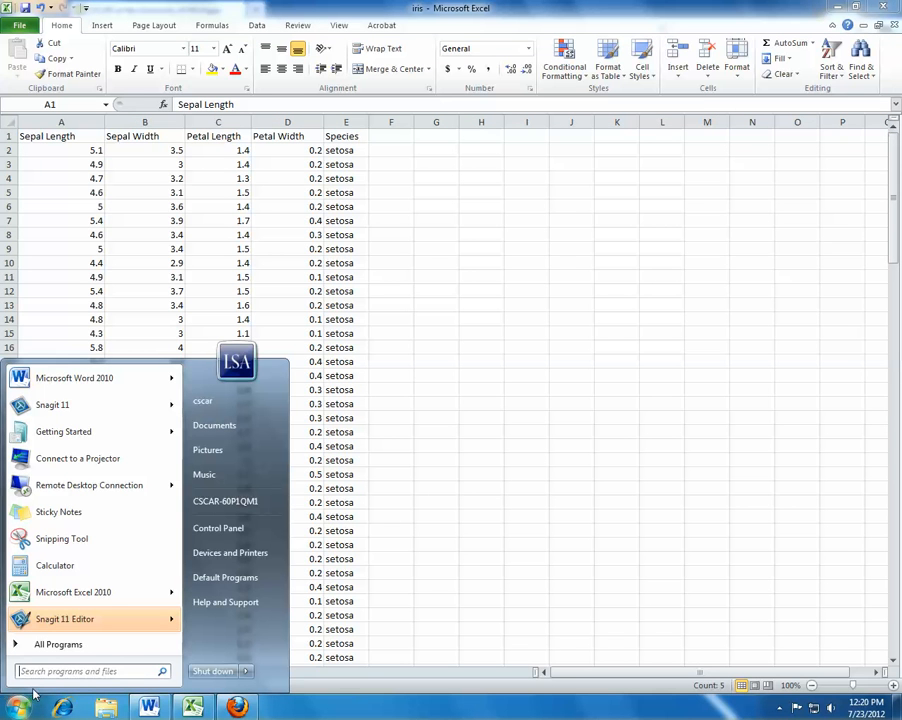
{"action": "left_click", "coordinate": [74, 647]}
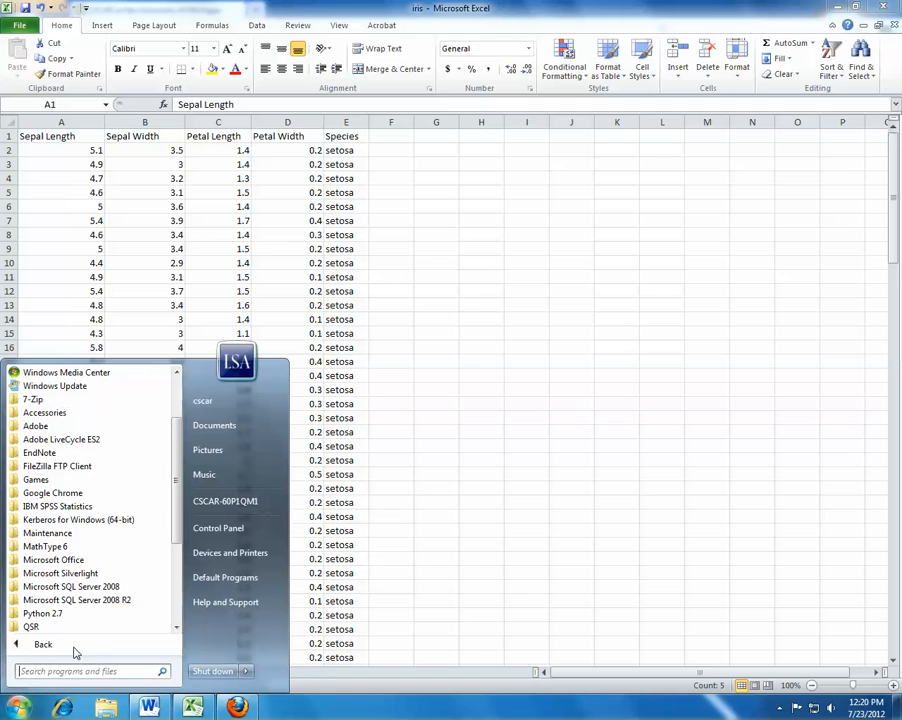
{"action": "left_click", "coordinate": [114, 510]}
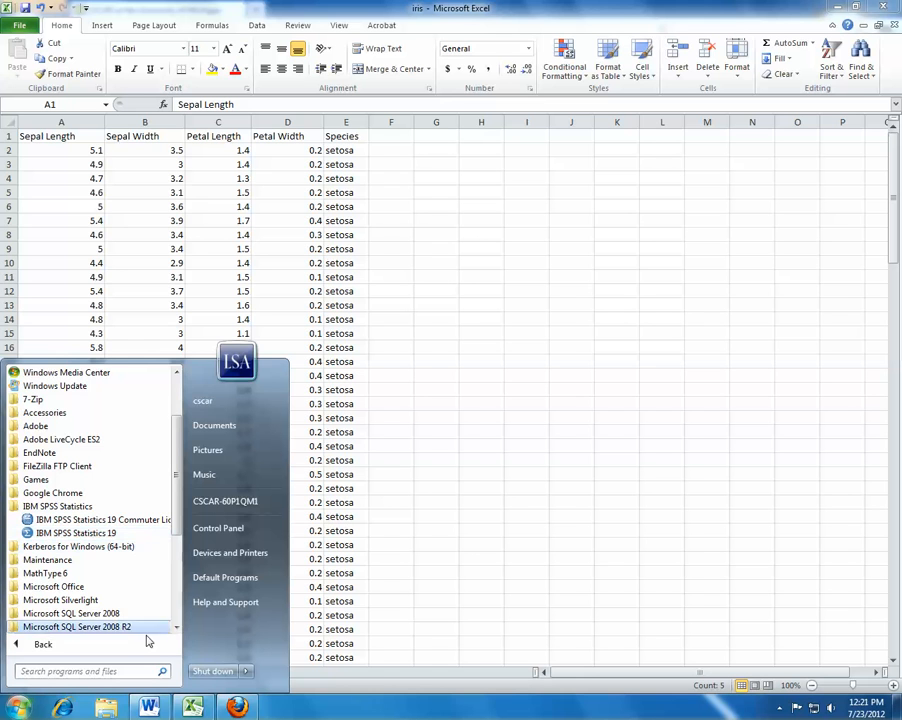
{"action": "left_click", "coordinate": [139, 672]}
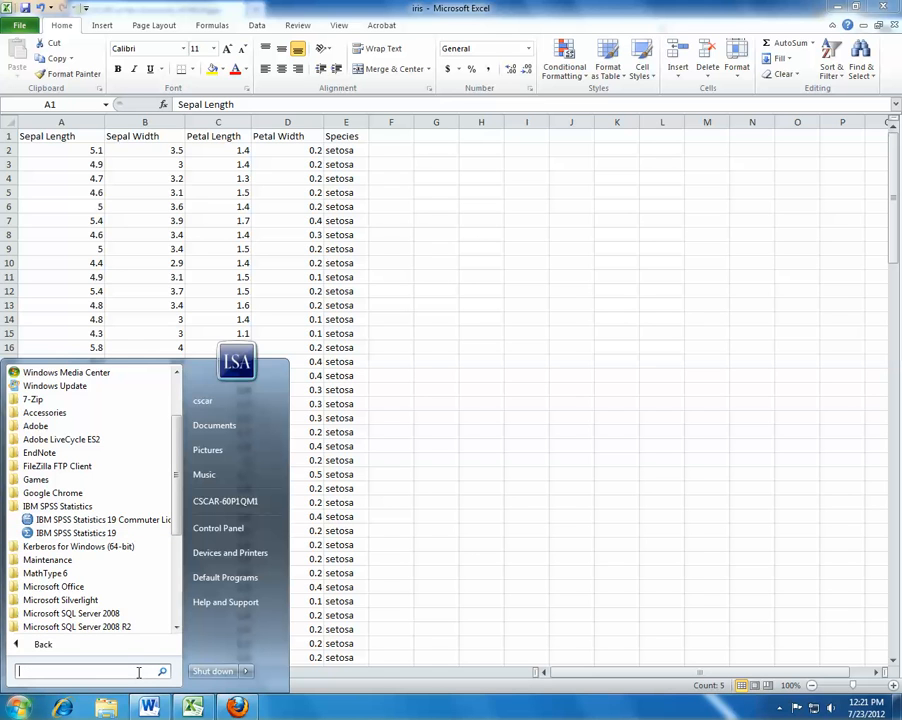
{"action": "type", "text": "spss"}
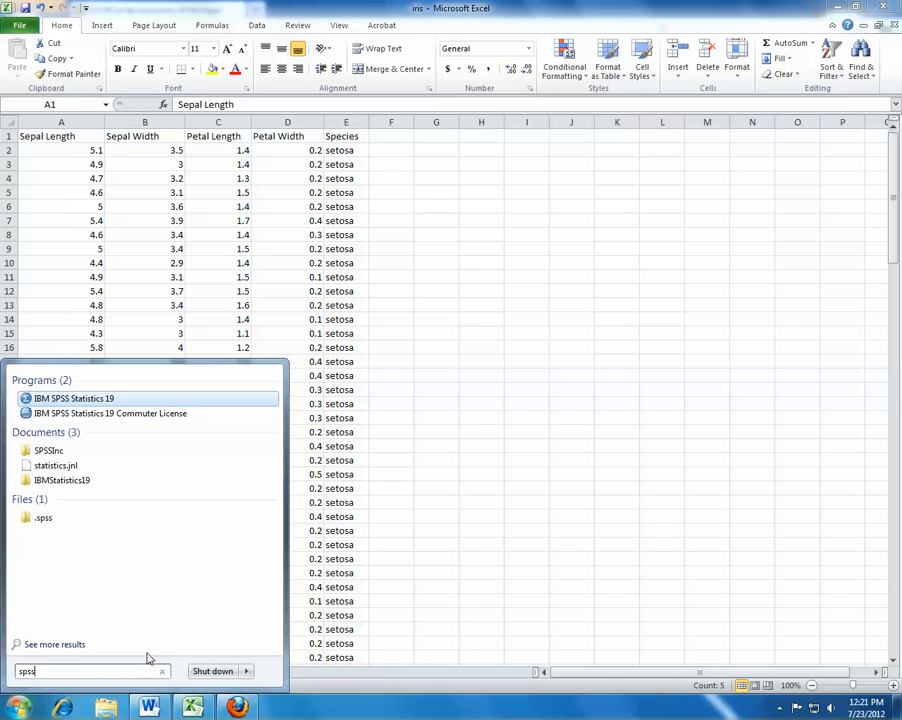
{"action": "left_click", "coordinate": [130, 400]}
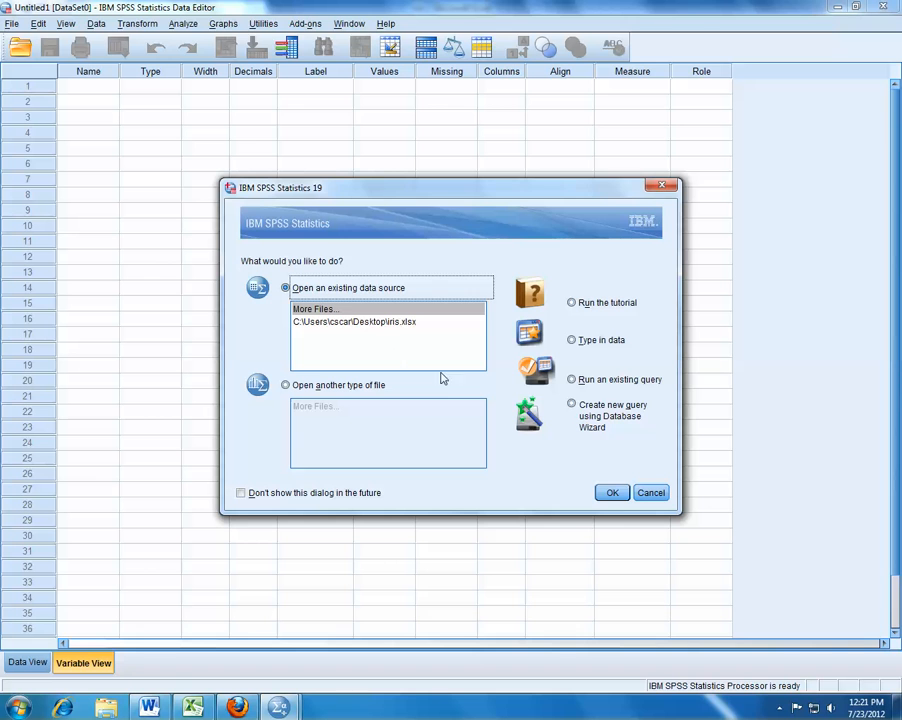
{"action": "left_click", "coordinate": [649, 496]}
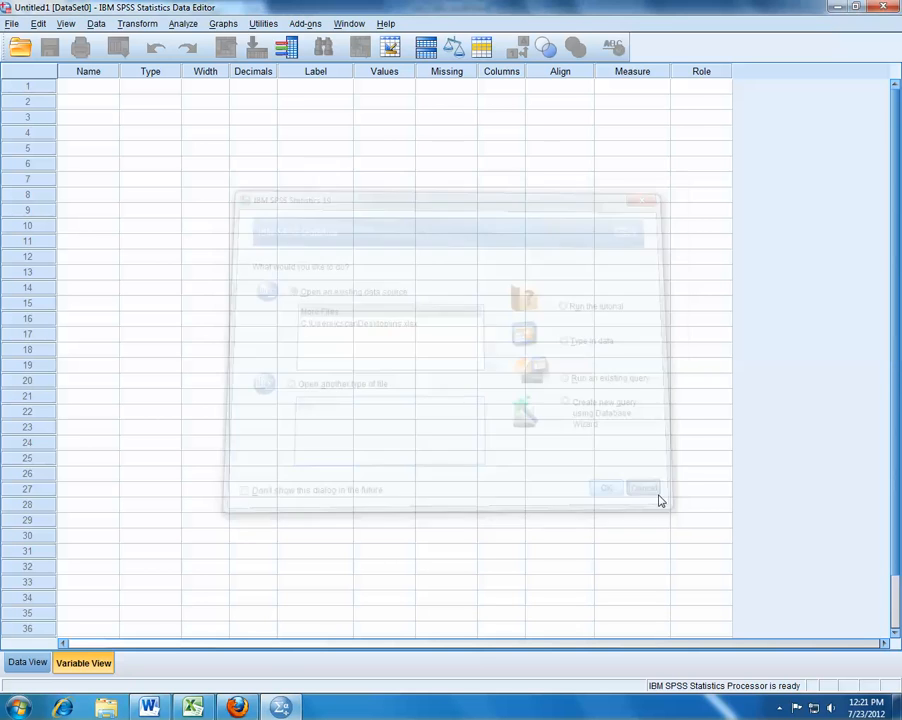
Open the Excel-type data file iris.xlsx from the Desktop folder
{"action": "left_click", "coordinate": [12, 24]}
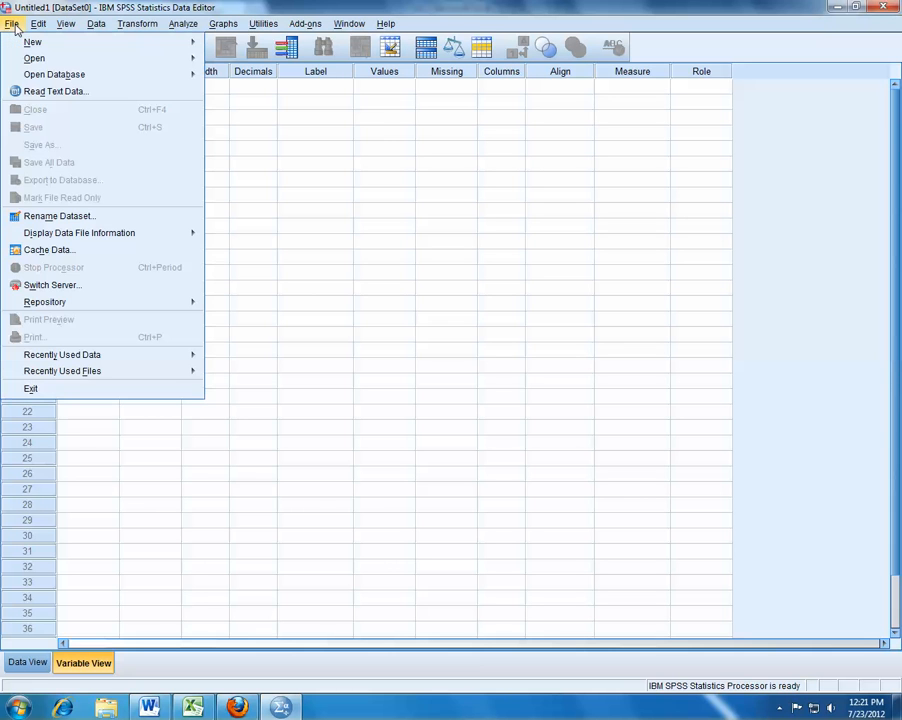
{"action": "mouse_move", "coordinate": [111, 59]}
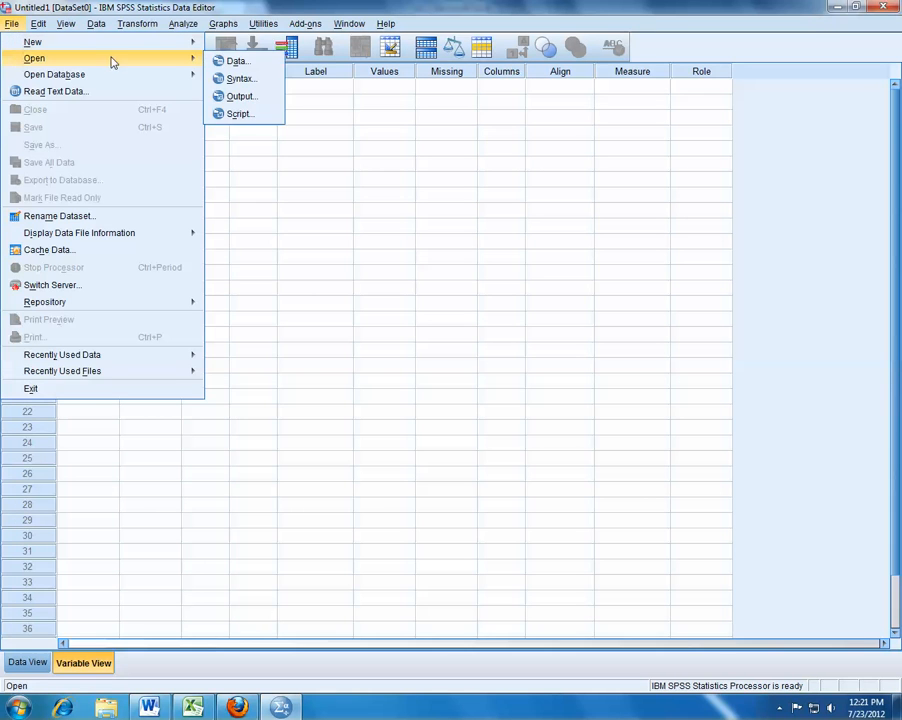
{"action": "left_click", "coordinate": [238, 61]}
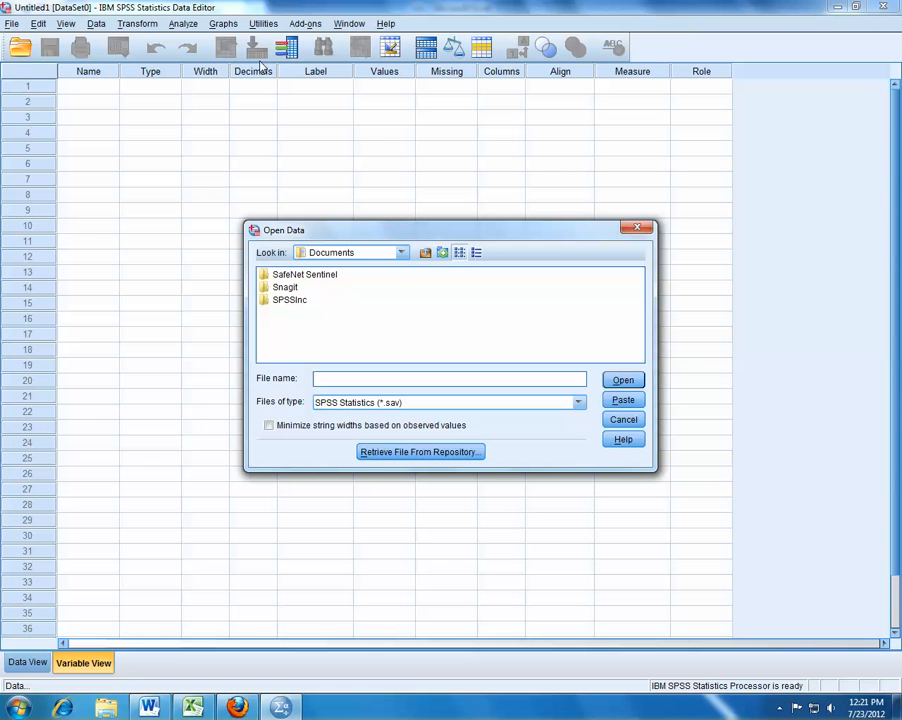
{"action": "left_click", "coordinate": [401, 254]}
{"action": "scroll", "coordinate": [406, 280], "scroll_direction": "up", "scroll_amount": 1}
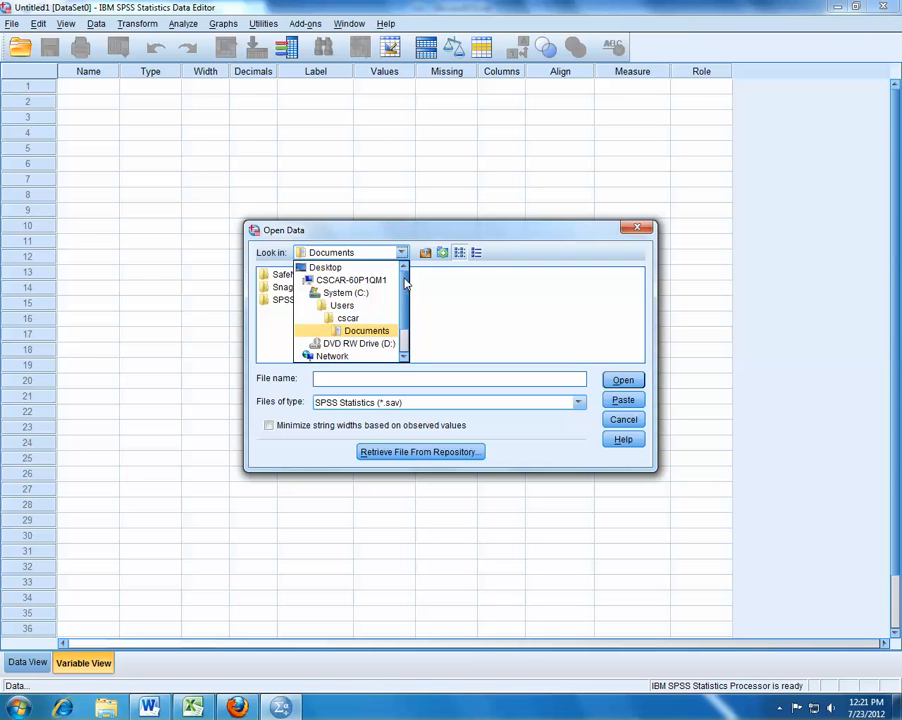
{"action": "left_click", "coordinate": [330, 267]}
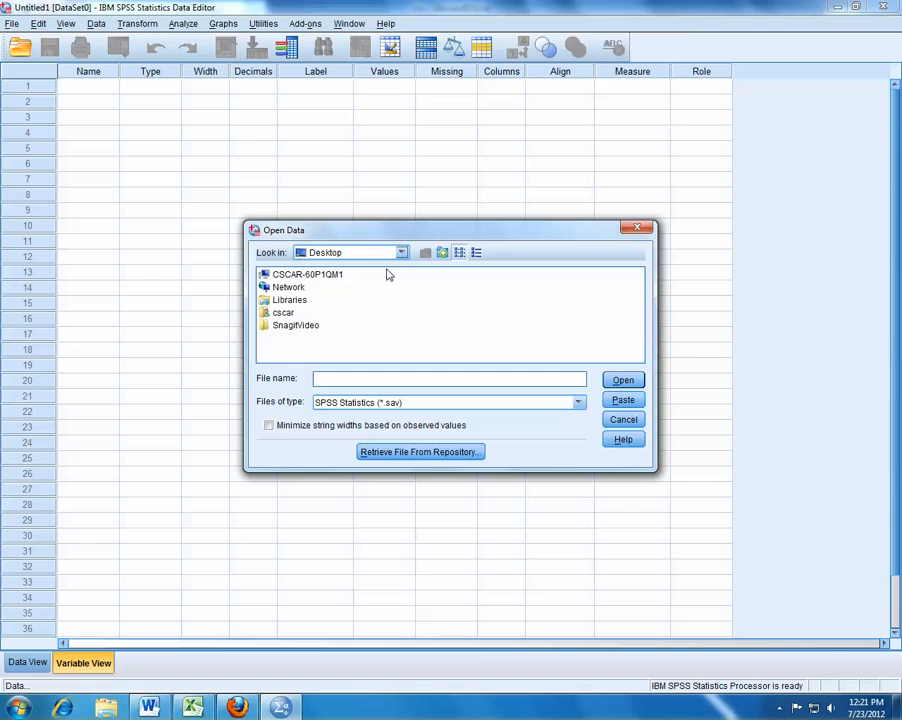
{"action": "left_click", "coordinate": [449, 404]}
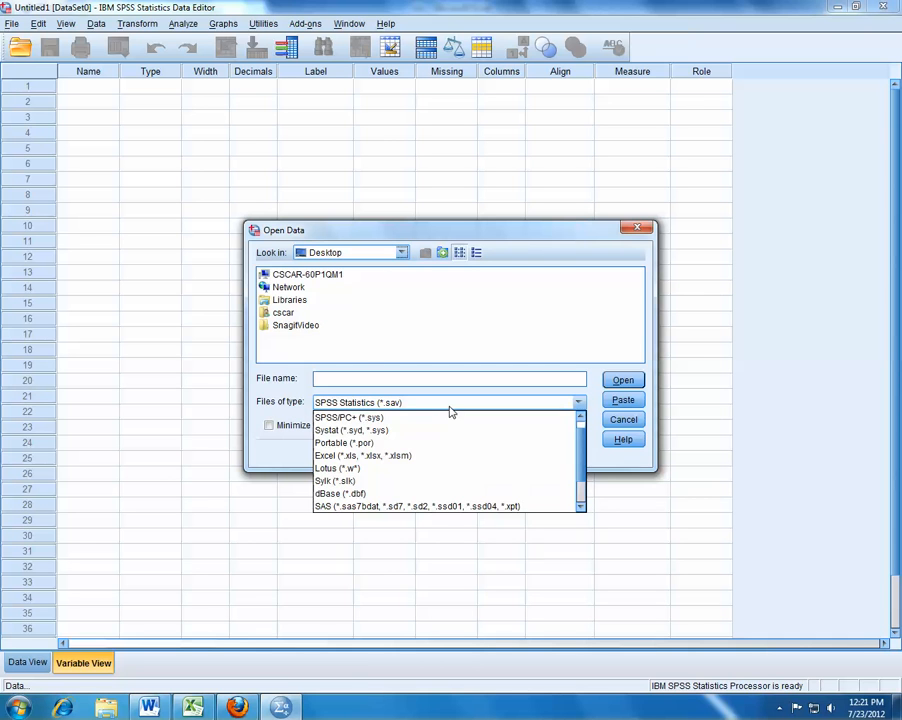
{"action": "left_click", "coordinate": [449, 456]}
{"action": "left_click", "coordinate": [290, 339]}
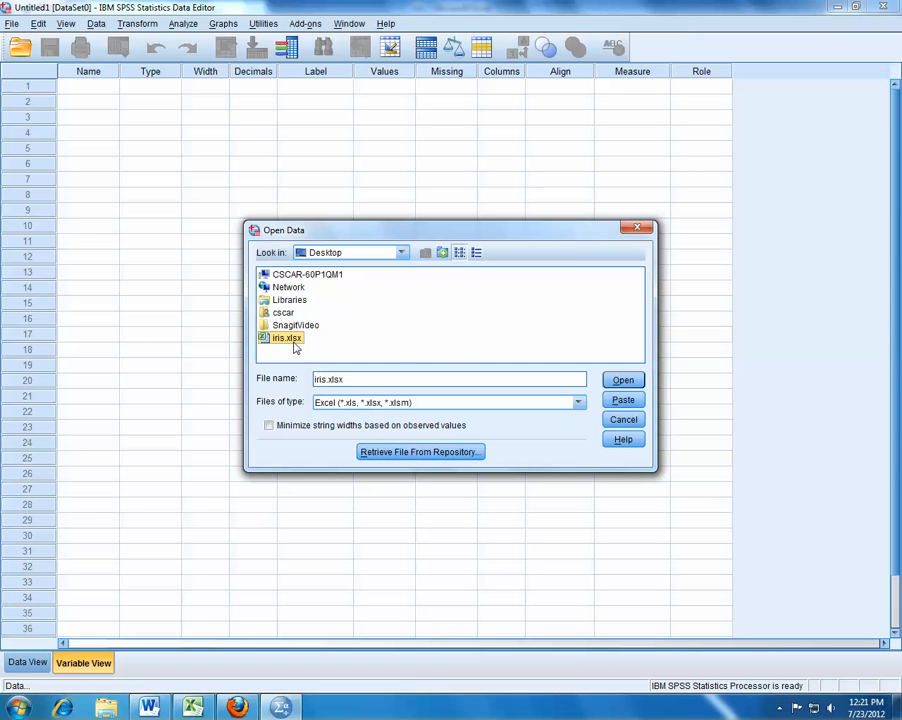
{"action": "left_click", "coordinate": [622, 380]}
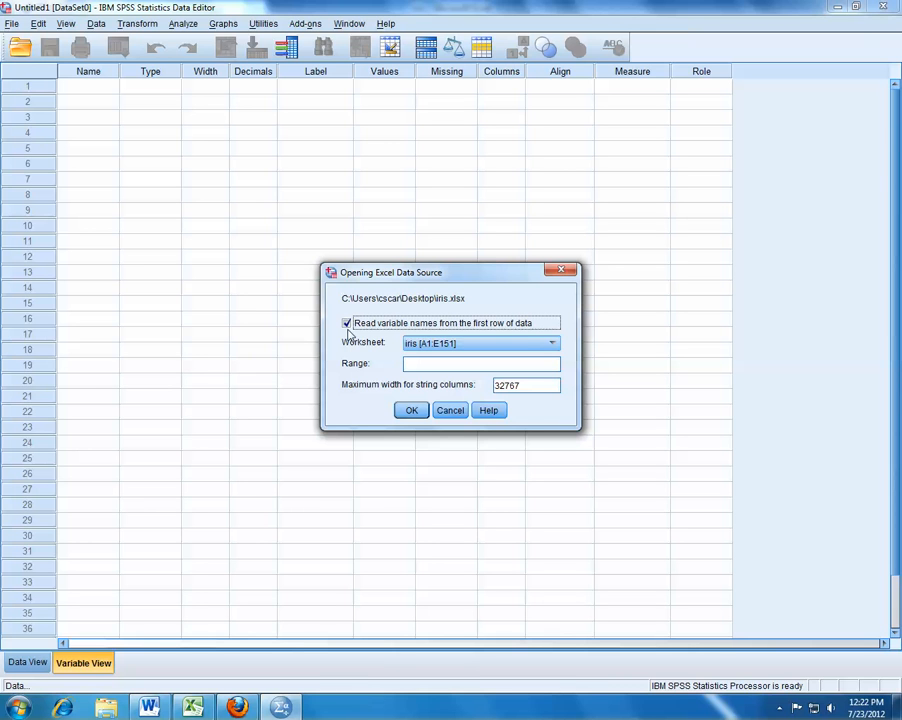
Import the worksheet iris [A1:E151] with variable names read from the first row of data
{"action": "left_click", "coordinate": [519, 345]}
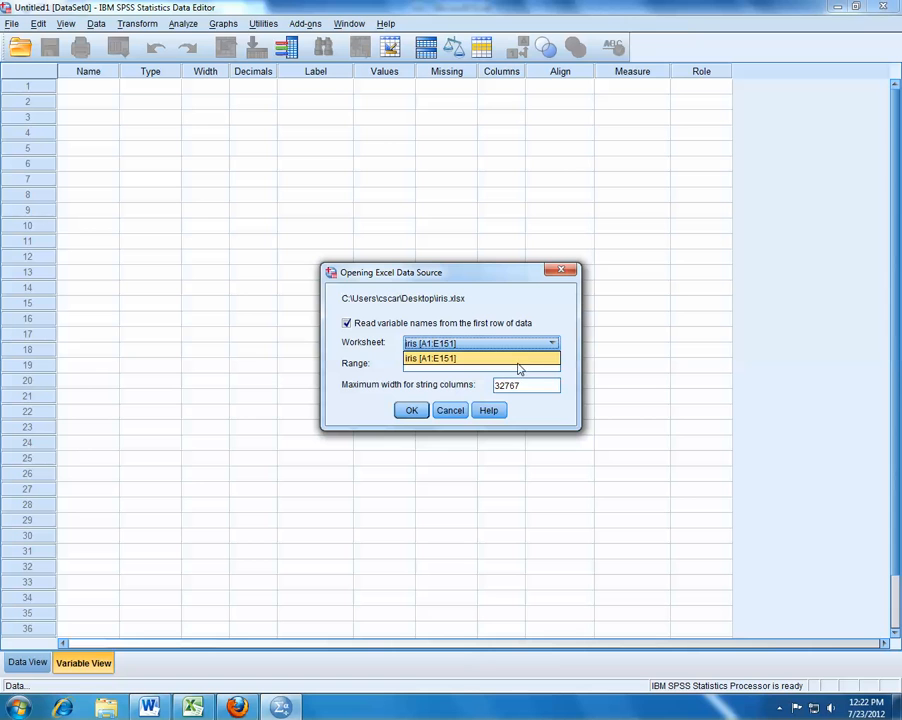
{"action": "left_click", "coordinate": [517, 345]}
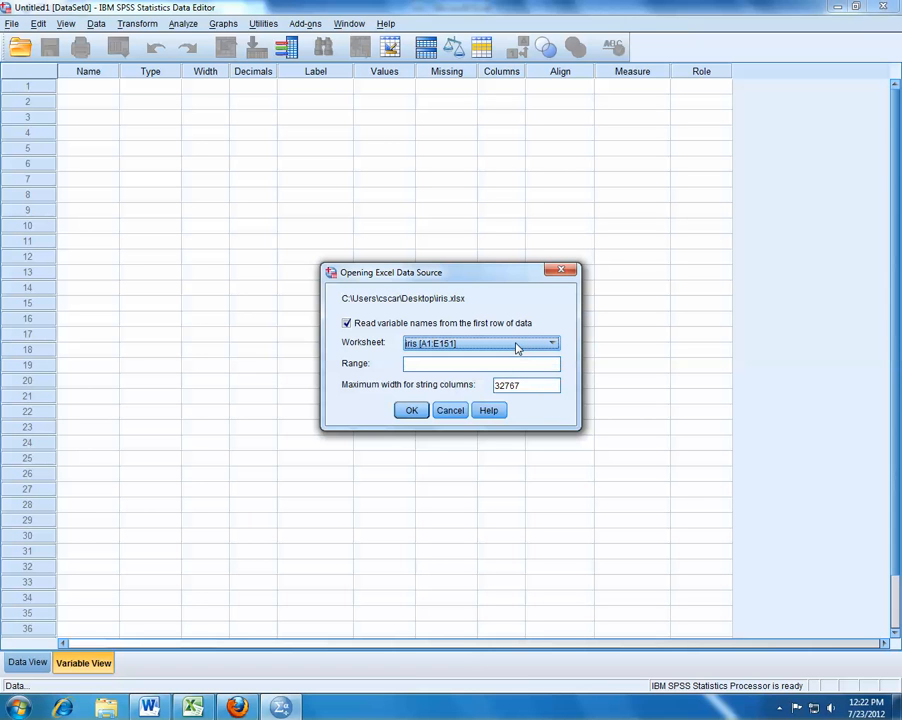
{"action": "left_click", "coordinate": [411, 411]}
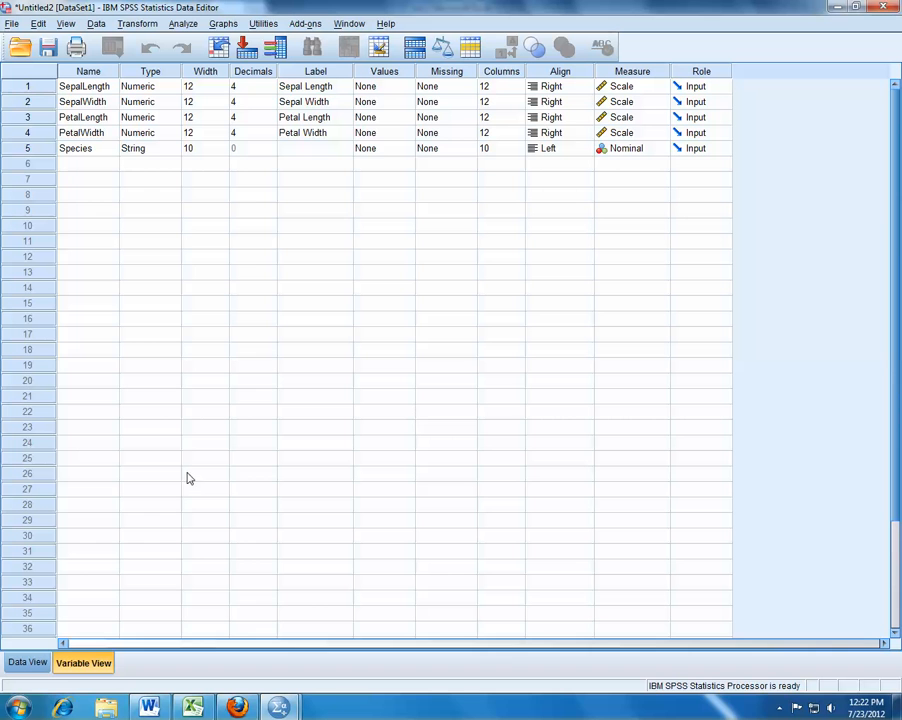
Show the imported cases in Data View and arrange the Excel and SPSS windows side by side
{"action": "left_click", "coordinate": [27, 664]}
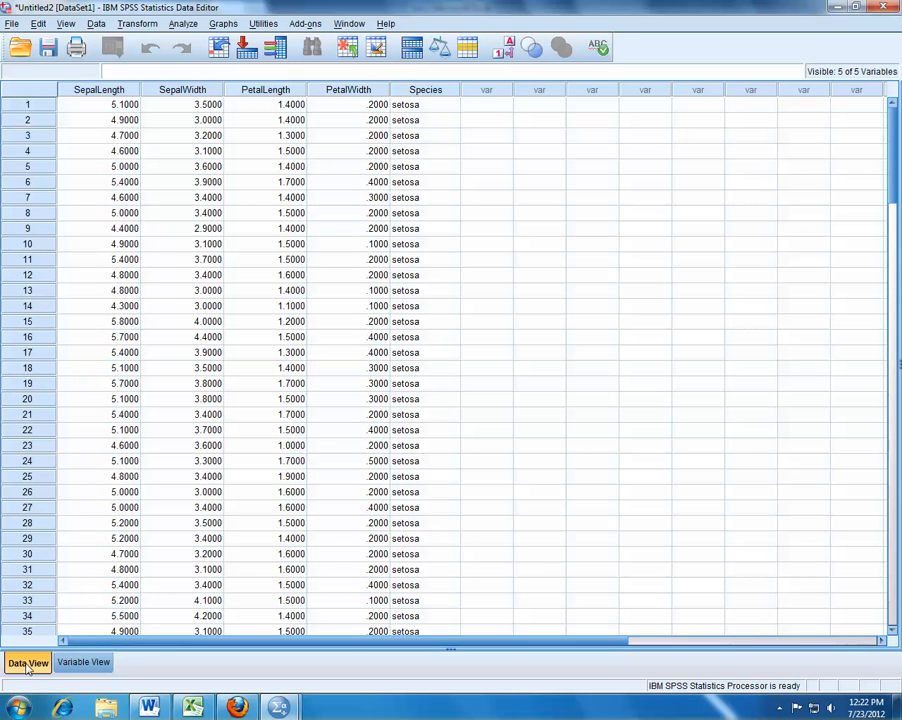
{"action": "left_click", "coordinate": [842, 14]}
{"action": "left_click_drag", "start_coordinate": [580, 64], "coordinate": [901, 108]}
{"action": "left_click", "coordinate": [371, 13]}
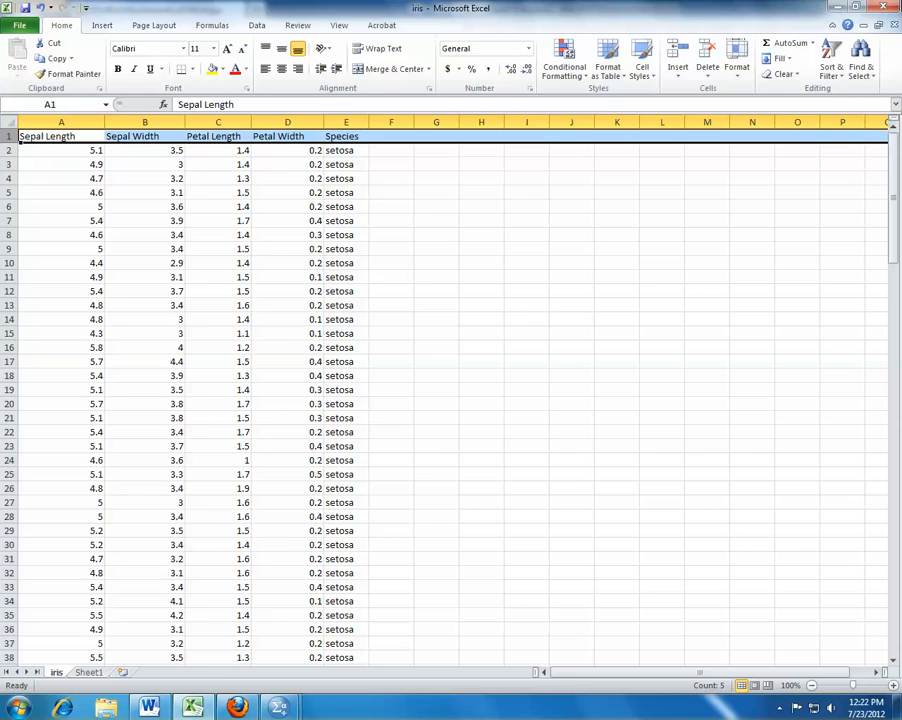
{"action": "left_click", "coordinate": [856, 7]}
{"action": "left_click_drag", "start_coordinate": [506, 26], "coordinate": [3, 22]}
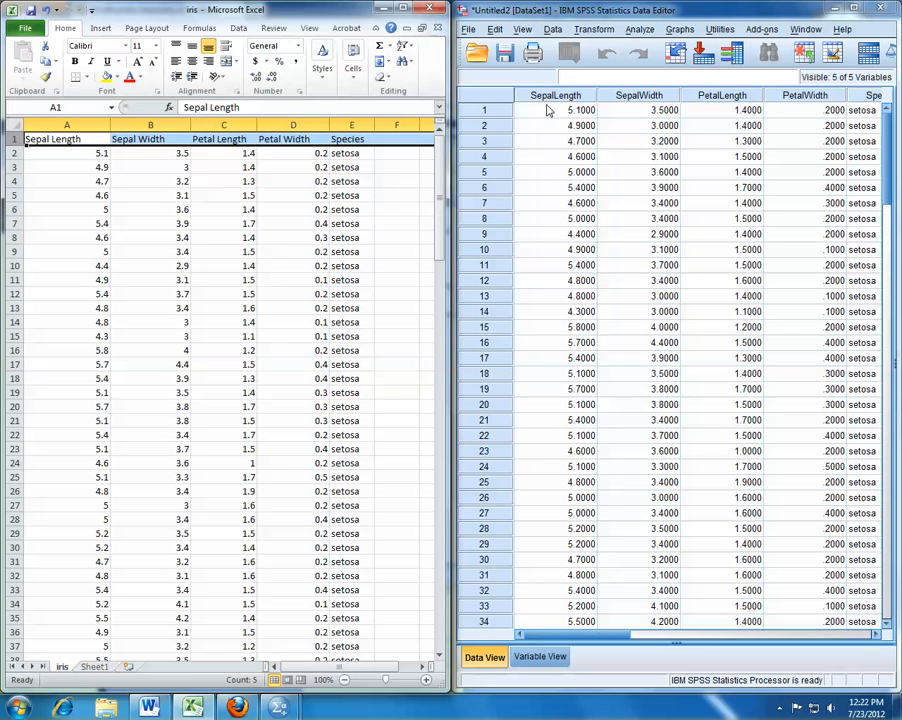
In the Excel worksheet, change the header in cell A1 to Sepal_Length
{"action": "left_click", "coordinate": [211, 107]}
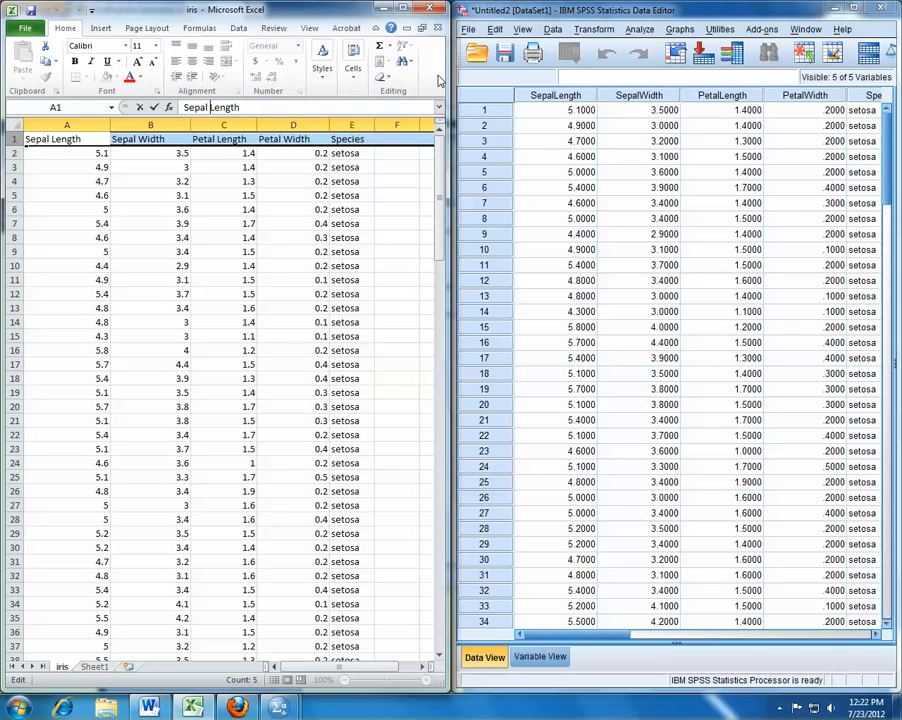
{"action": "key", "text": "BackSpace"}
{"action": "type", "text": "_"}
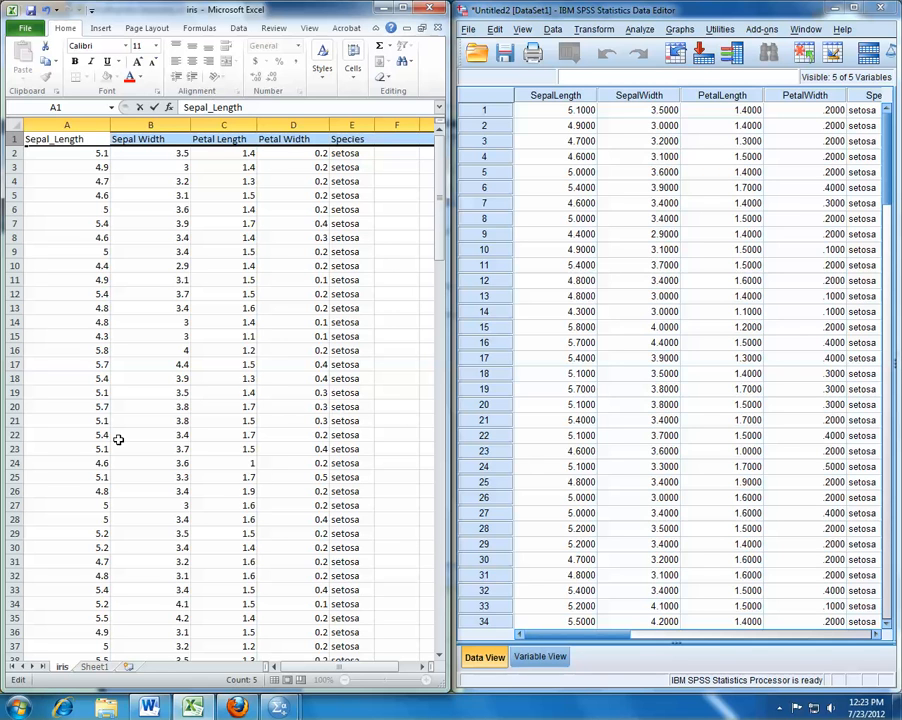
In the SPSS Variable View, rename the four numeric variables as Sepal_Length, Sepal_Width, Petal_Length and Petal_Width
{"action": "left_click", "coordinate": [546, 660]}
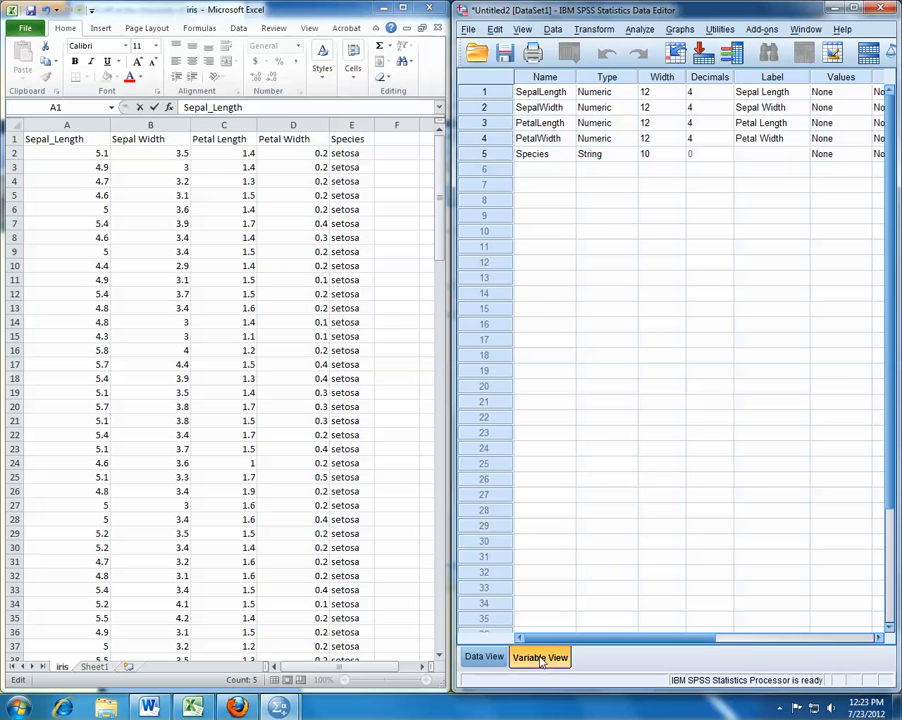
{"action": "left_click", "coordinate": [541, 92]}
{"action": "left_click", "coordinate": [541, 92]}
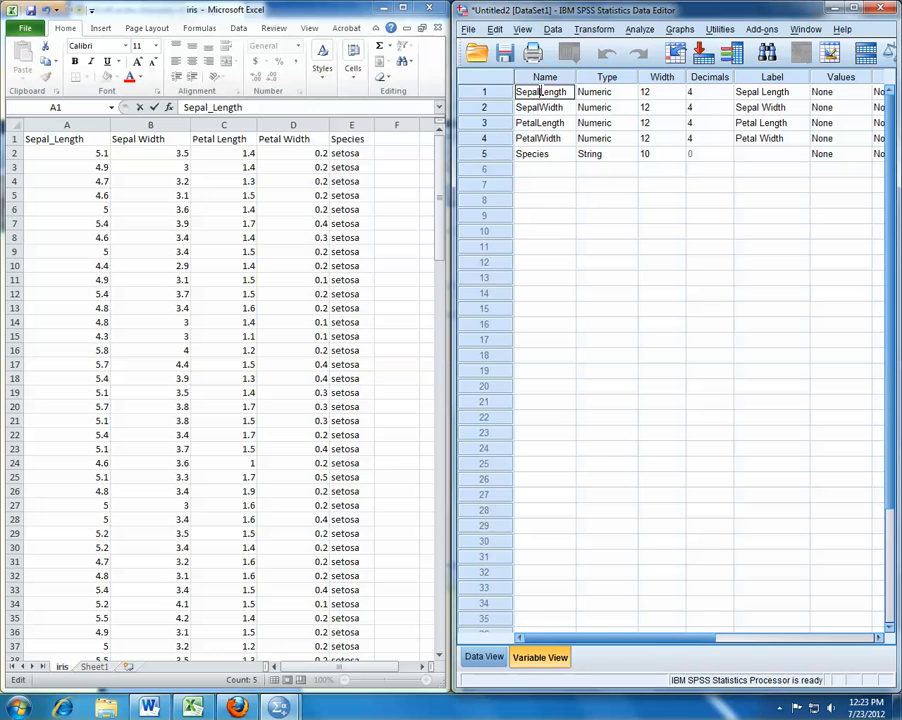
{"action": "type", "text": "_"}
{"action": "left_click", "coordinate": [541, 107]}
{"action": "left_click", "coordinate": [541, 107]}
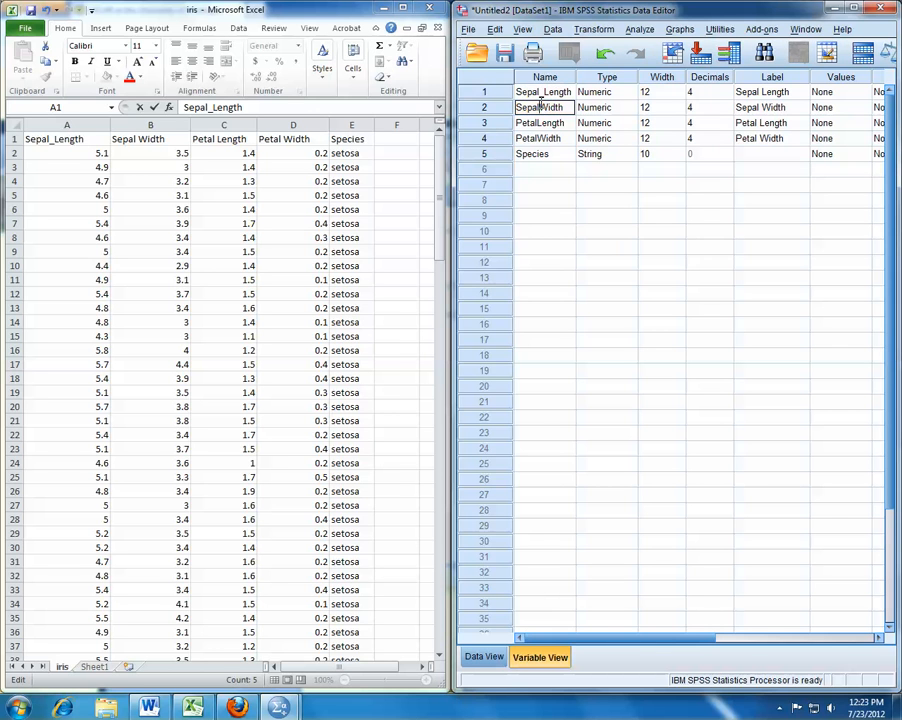
{"action": "type", "text": "_"}
{"action": "left_click", "coordinate": [540, 123]}
{"action": "left_click", "coordinate": [540, 123]}
{"action": "type", "text": "_"}
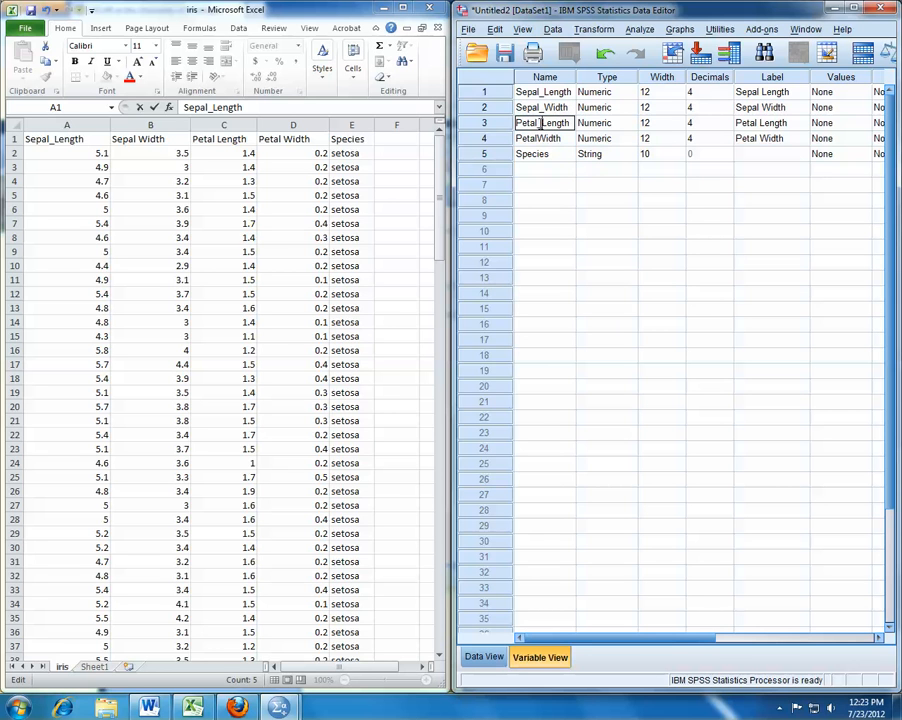
{"action": "left_click", "coordinate": [537, 138]}
{"action": "type", "text": "_"}
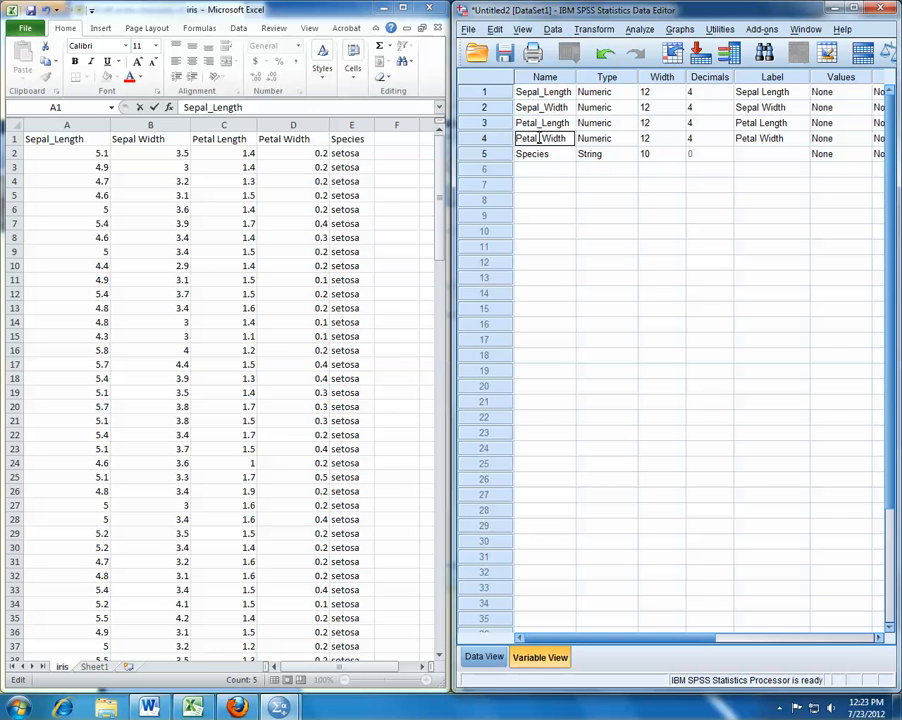
Set the decimals of all four sepal and petal variables to 1
{"action": "left_click", "coordinate": [724, 91]}
{"action": "left_click", "coordinate": [727, 95]}
{"action": "left_click", "coordinate": [724, 108]}
{"action": "left_click", "coordinate": [727, 111]}
{"action": "left_click", "coordinate": [724, 123]}
{"action": "left_click", "coordinate": [728, 127]}
{"action": "left_click", "coordinate": [726, 141]}
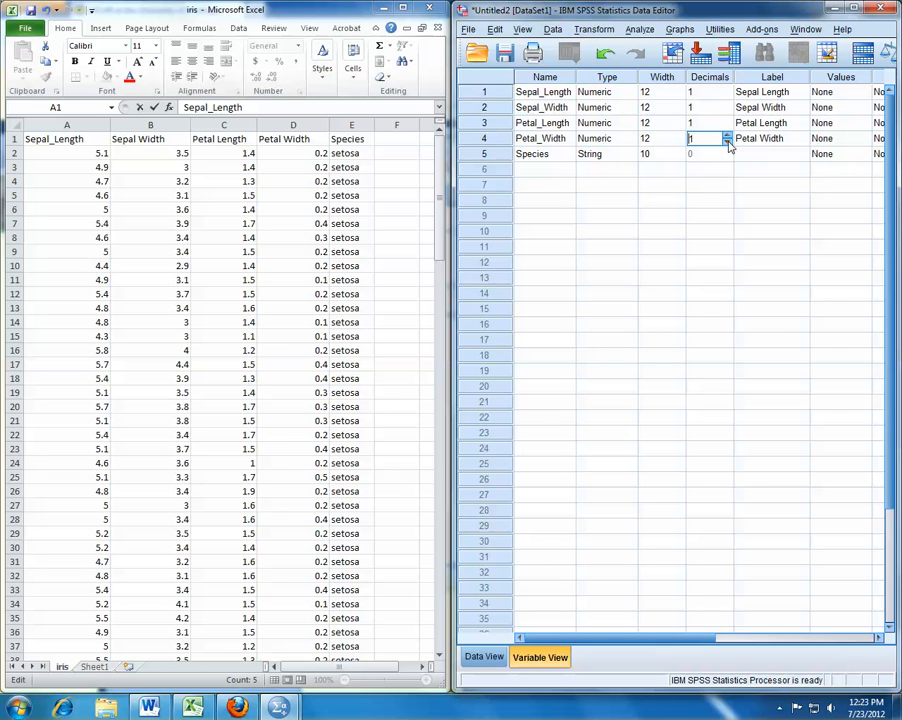
Review the reformatted values in Data View with the SPSS window maximized
{"action": "left_click", "coordinate": [492, 657]}
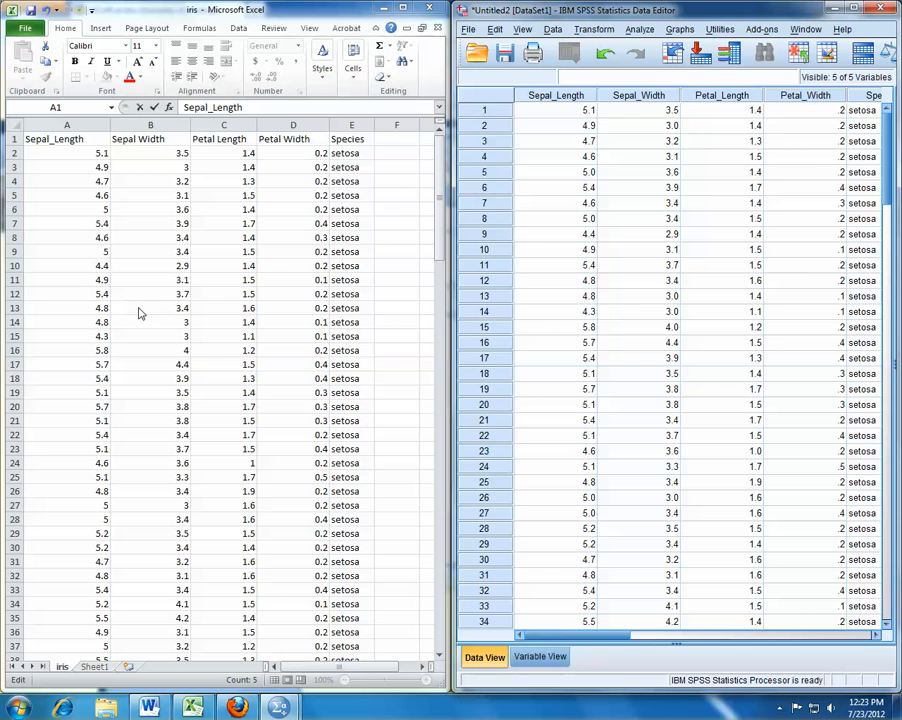
{"action": "left_click", "coordinate": [853, 9]}
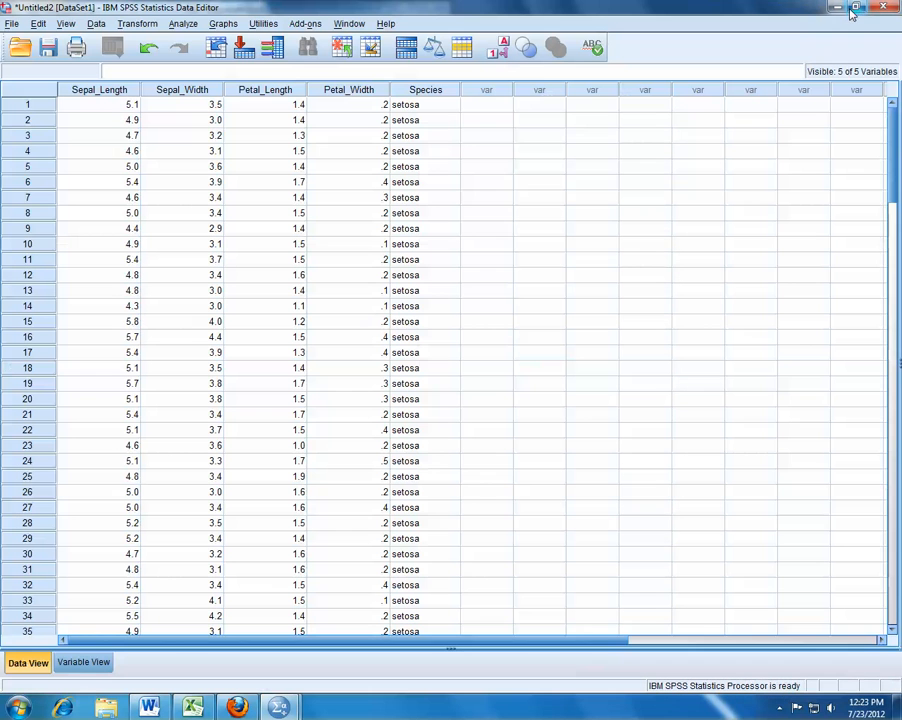
In Variable View, try the Dot and Comma types for Sepal_Length, and set its variable type to Numeric
{"action": "left_click", "coordinate": [84, 663]}
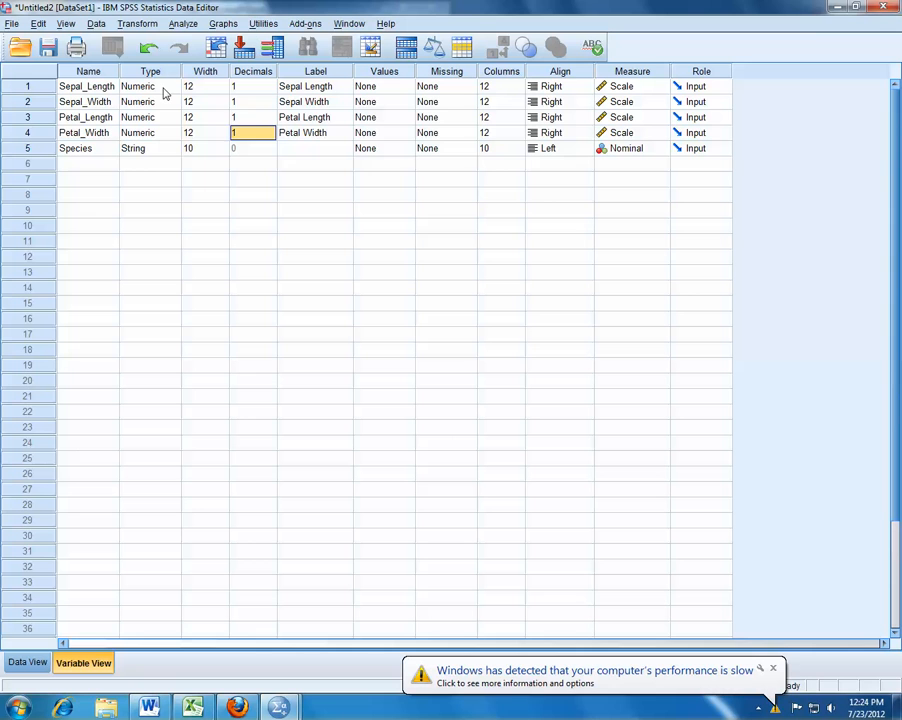
{"action": "left_click", "coordinate": [166, 90]}
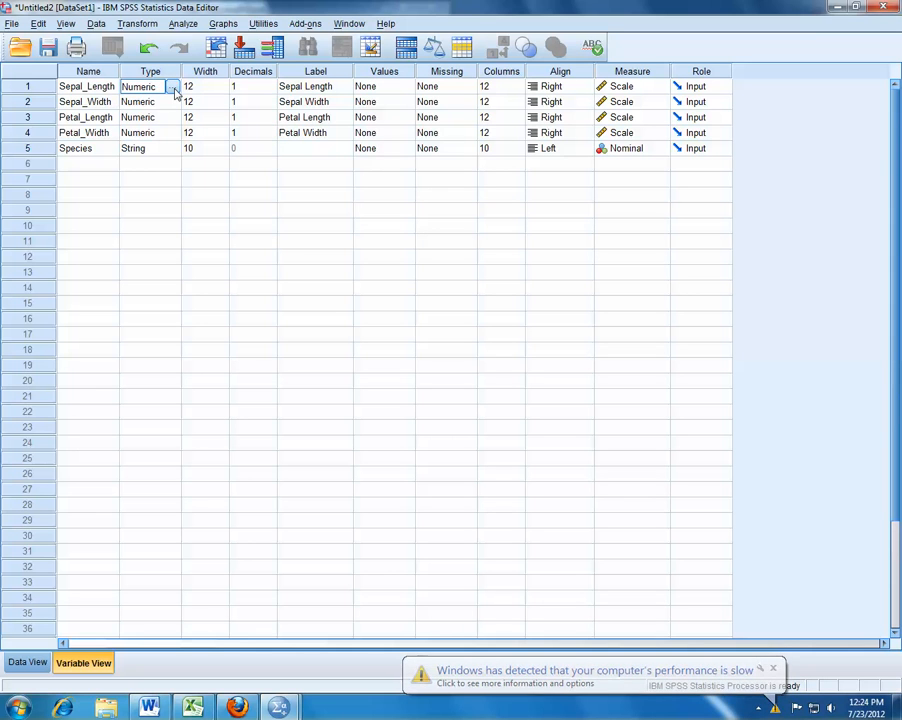
{"action": "left_click", "coordinate": [173, 87]}
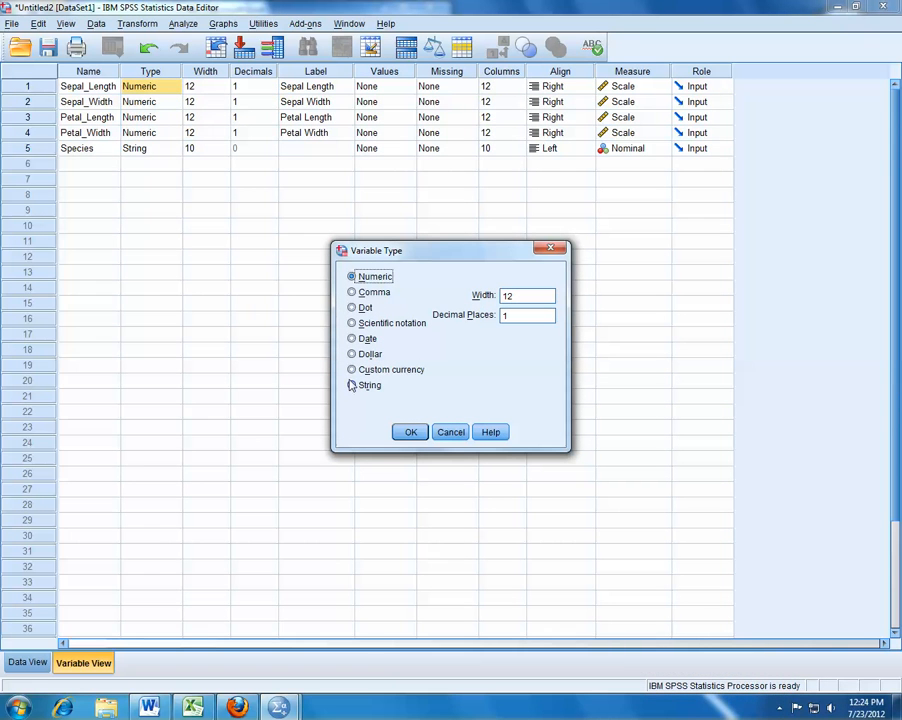
{"action": "left_click", "coordinate": [352, 308]}
{"action": "left_click", "coordinate": [352, 293]}
{"action": "left_click", "coordinate": [353, 278]}
{"action": "left_click", "coordinate": [410, 434]}
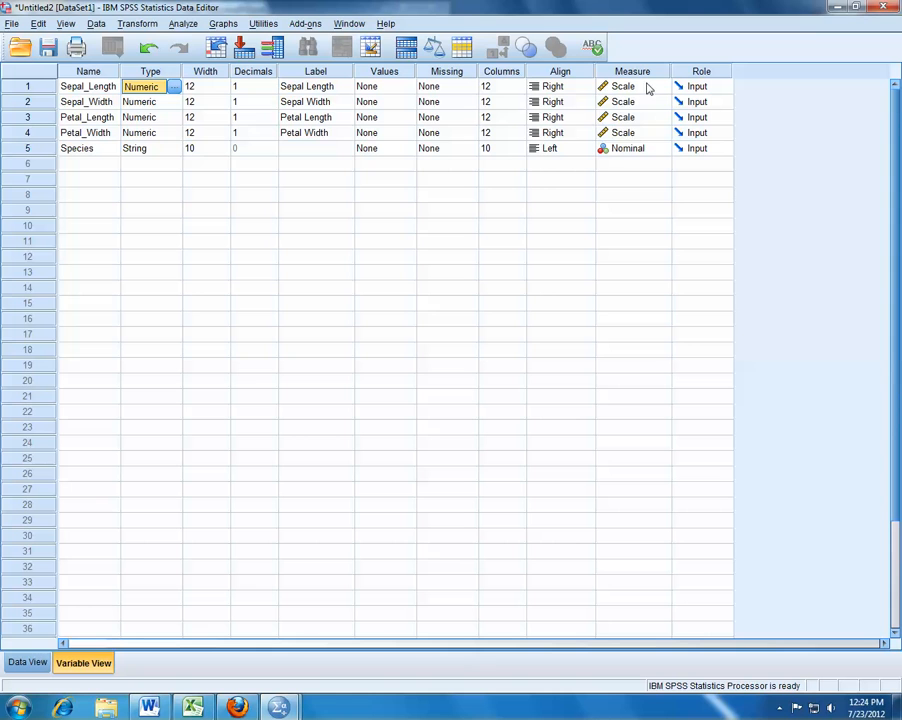
Set the measurement level of Sepal_Length to Scale and that of Species to Nominal
{"action": "left_click", "coordinate": [647, 87]}
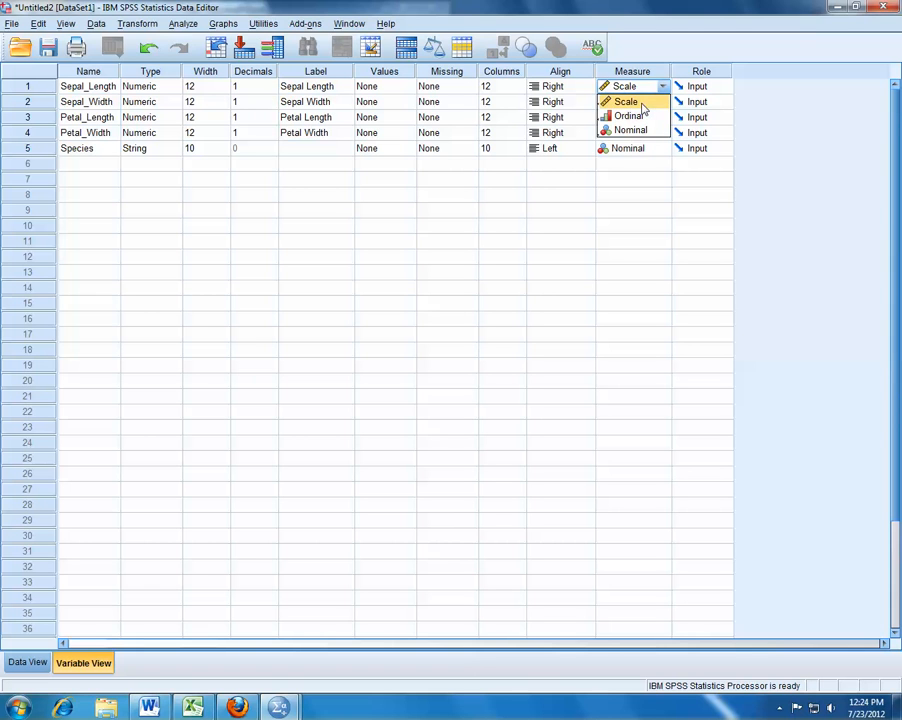
{"action": "left_click", "coordinate": [641, 104]}
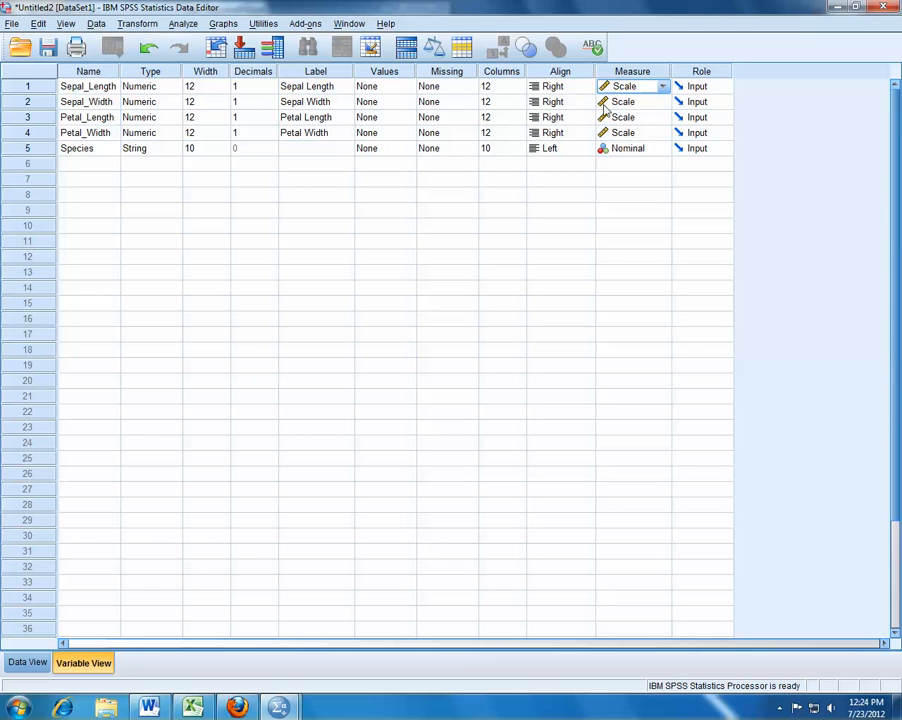
{"action": "left_click", "coordinate": [652, 155]}
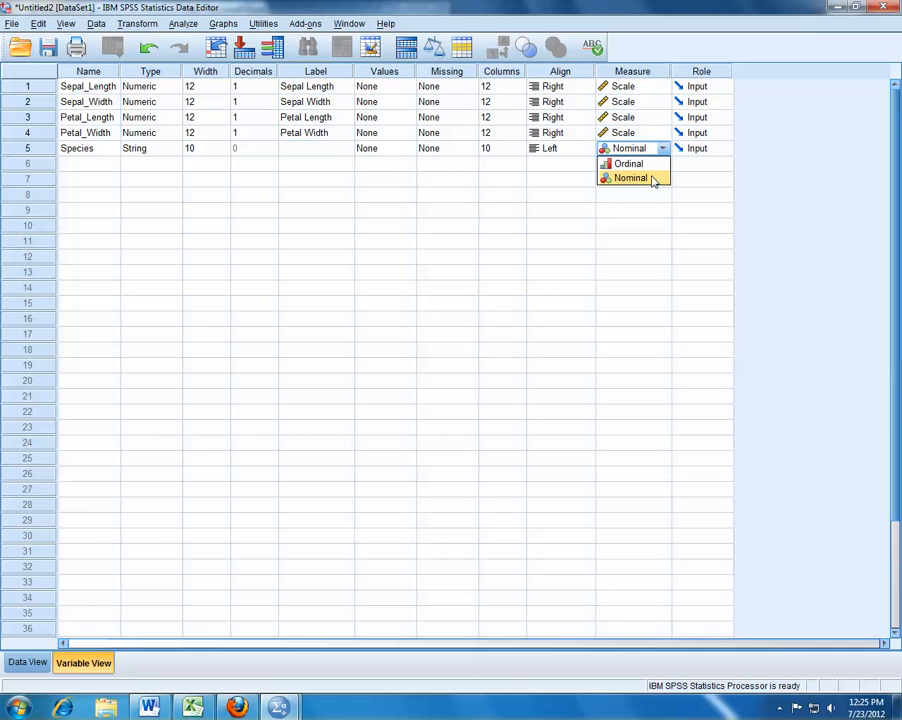
{"action": "left_click", "coordinate": [652, 179]}
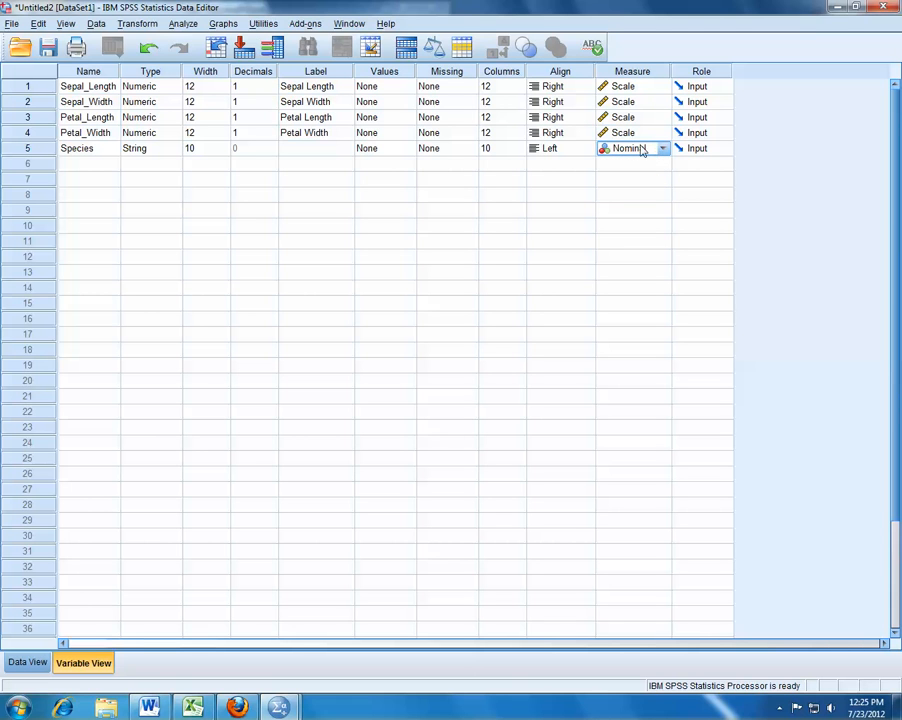